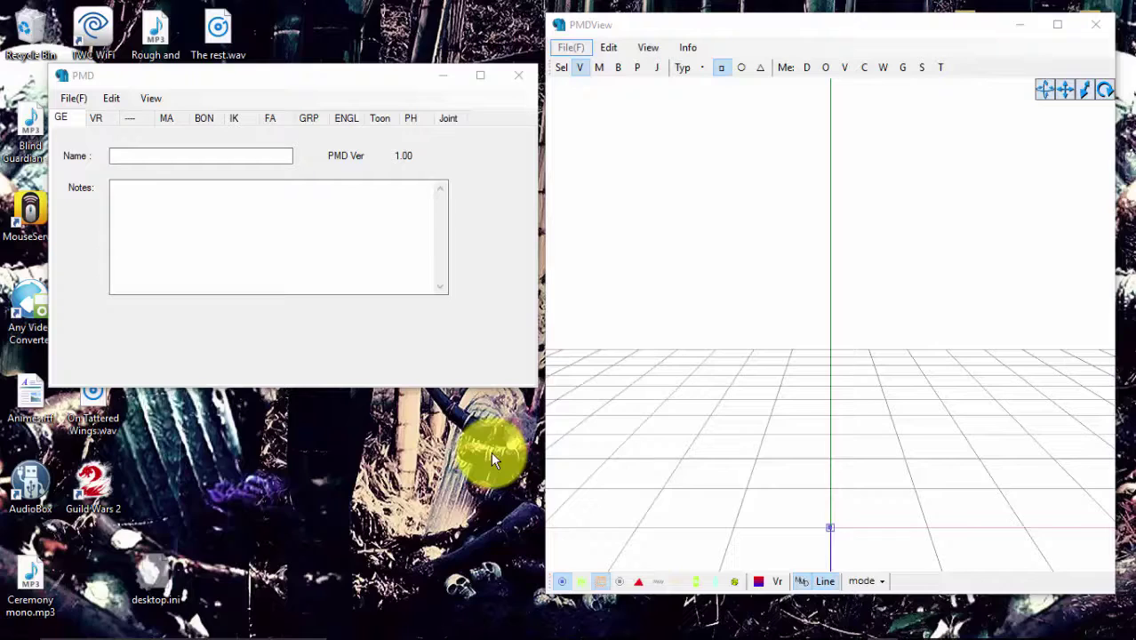
Minimize the PMD editor window, then the PMDView window
click(441, 77)
click(1020, 27)
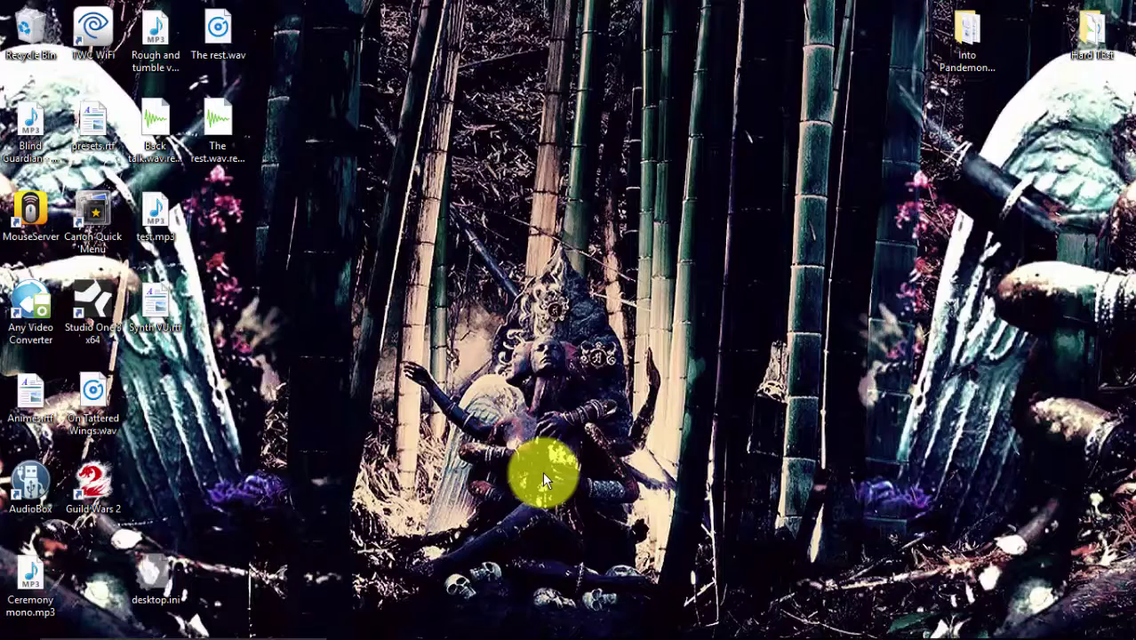
Restore the PMDView and PMD editor windows from their taskbar previews
mouse_move(764, 622)
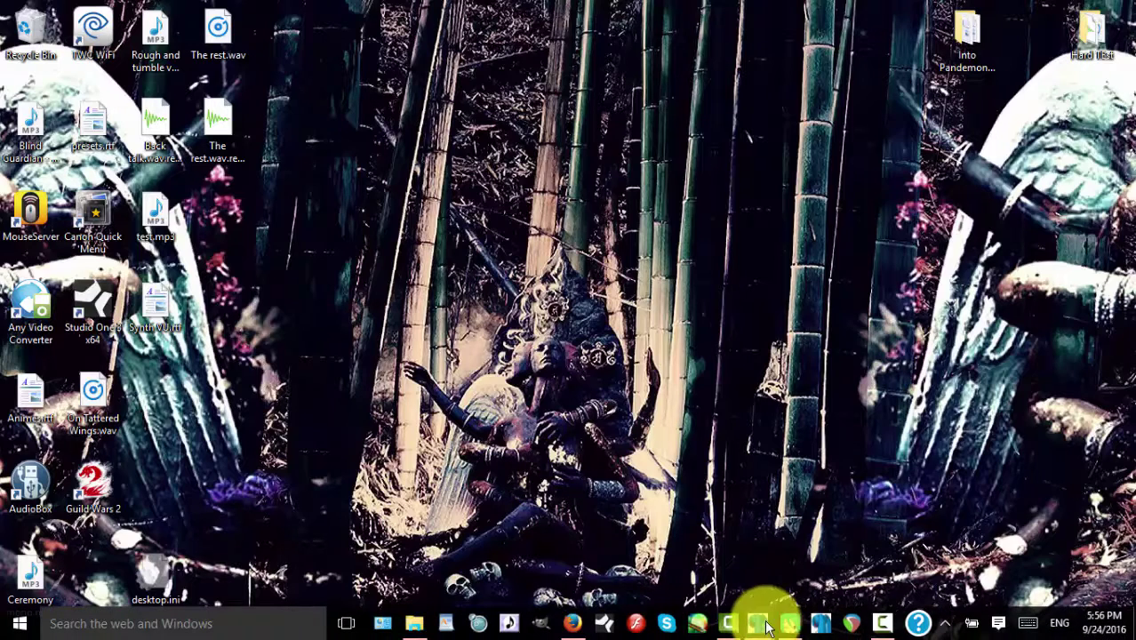
click(790, 585)
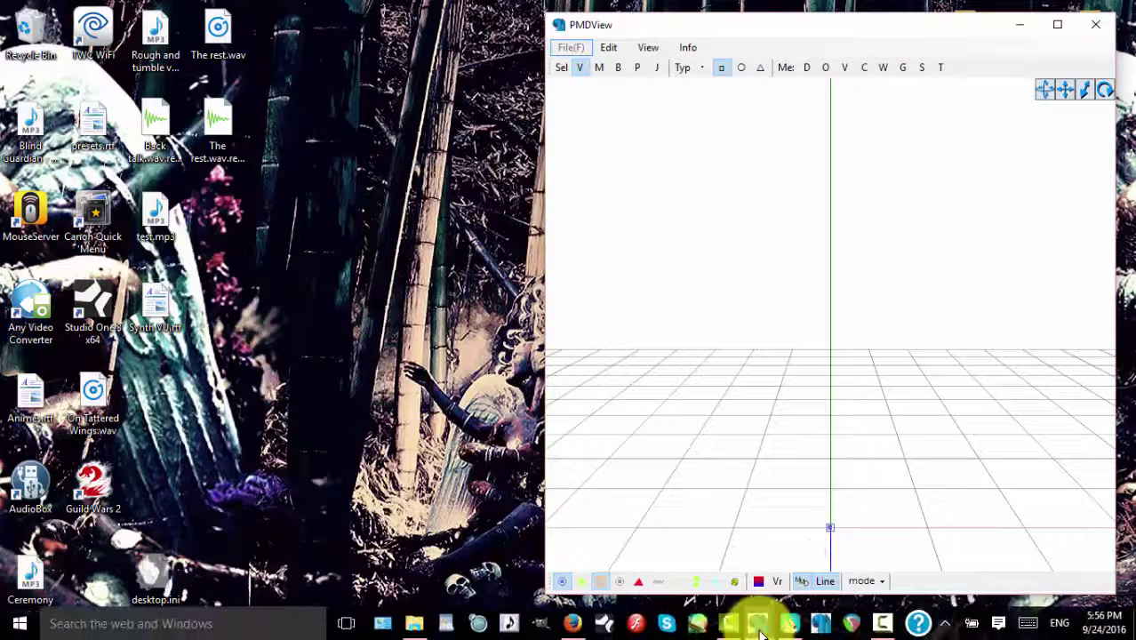
mouse_move(757, 625)
click(702, 551)
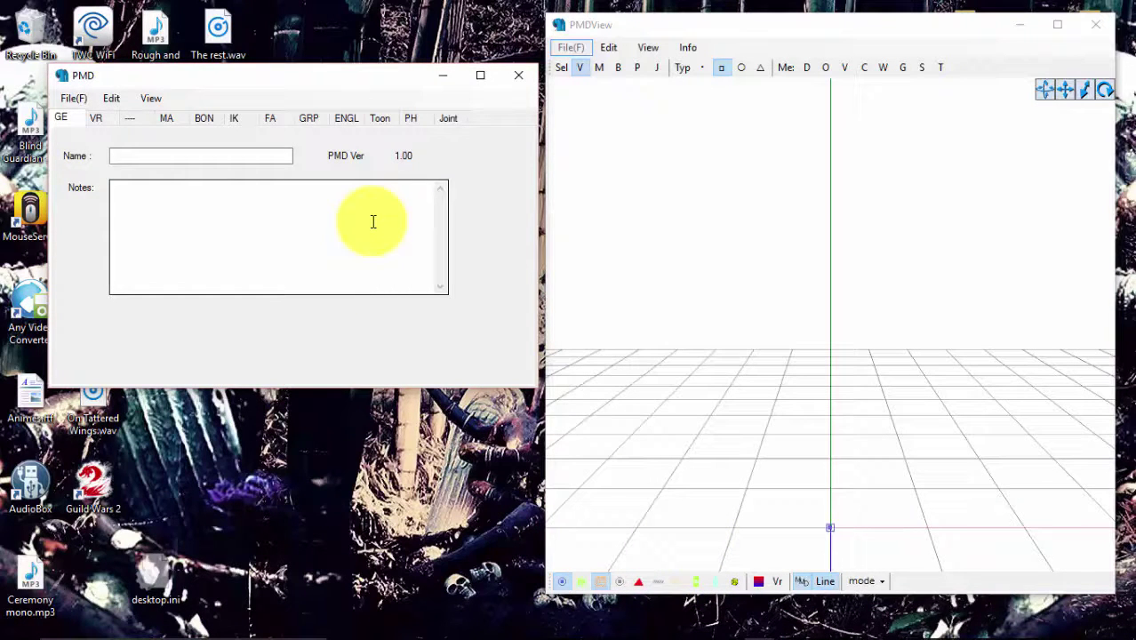
Browse PMDView's Edit and View menus, then shift the PMD editor window right
click(574, 49)
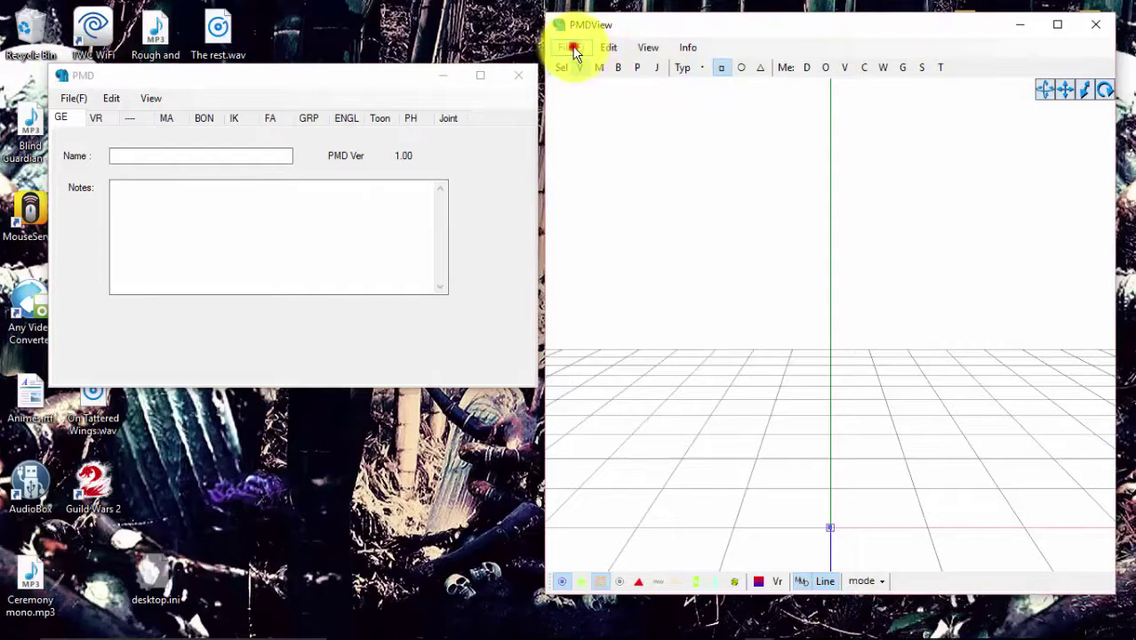
click(611, 49)
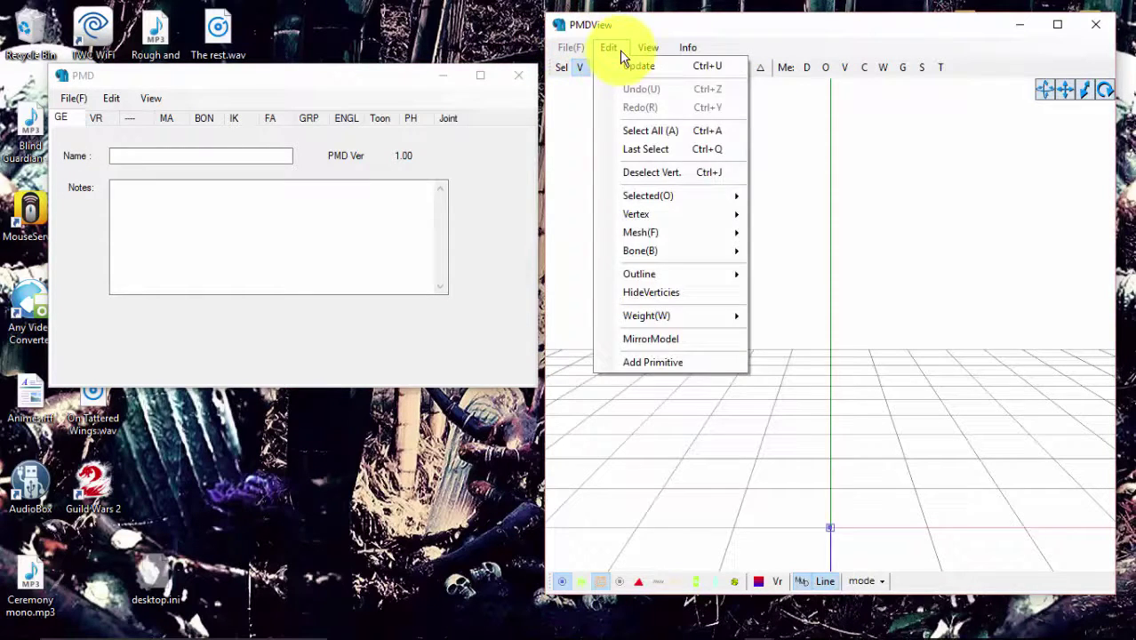
mouse_move(648, 52)
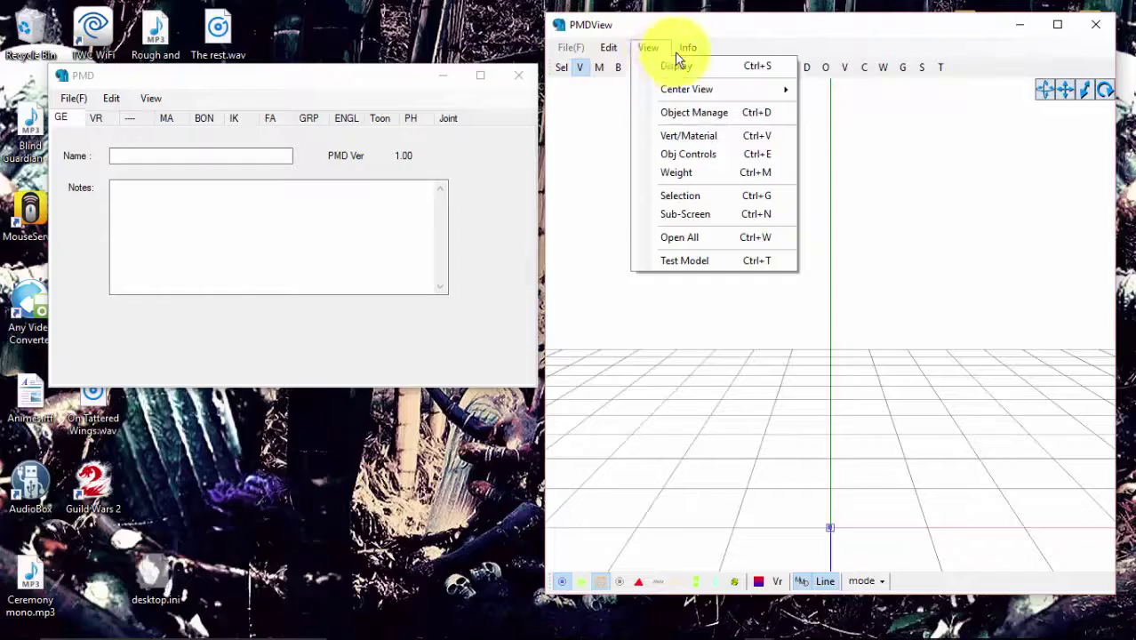
click(809, 213)
drag(243, 78, 381, 115)
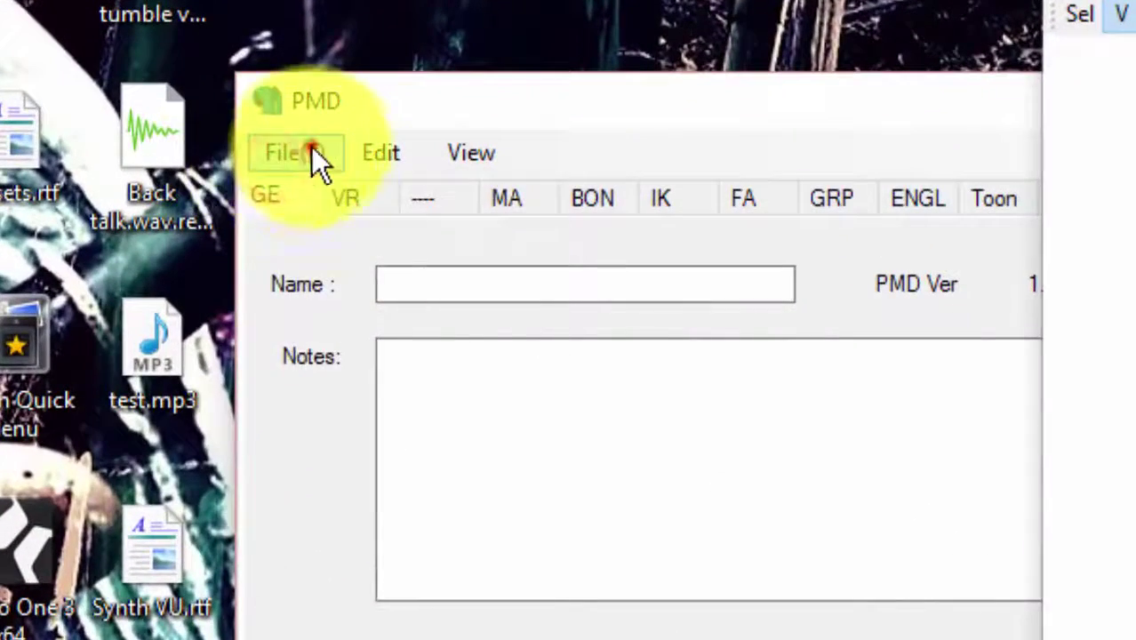
Open mainichi.pmd from the MINE folder through File(F) > Open
click(225, 130)
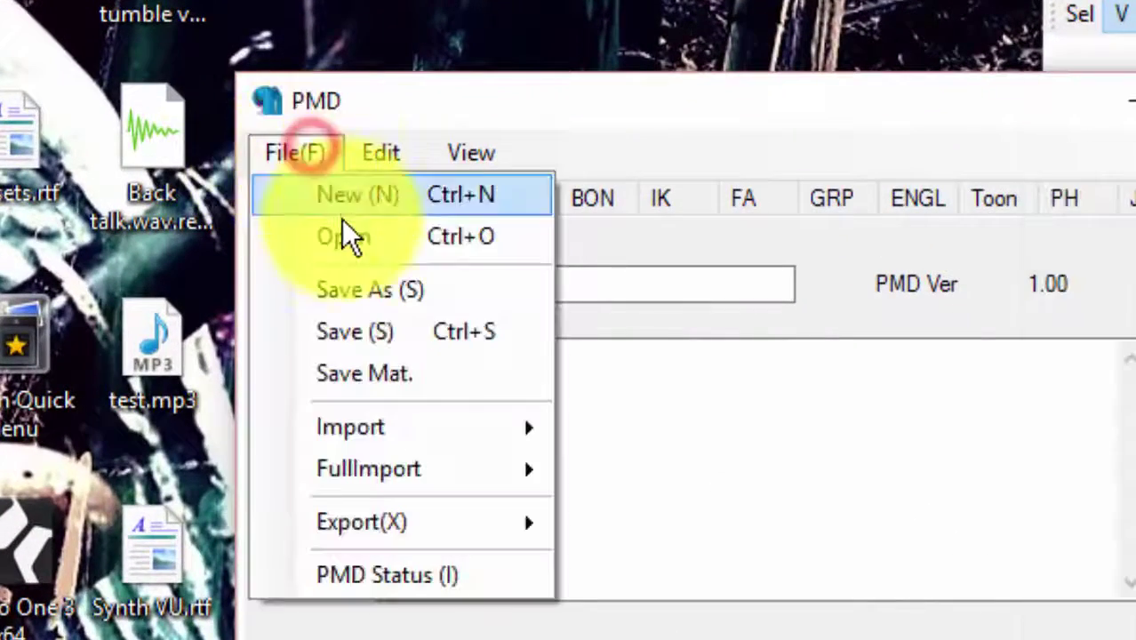
click(345, 236)
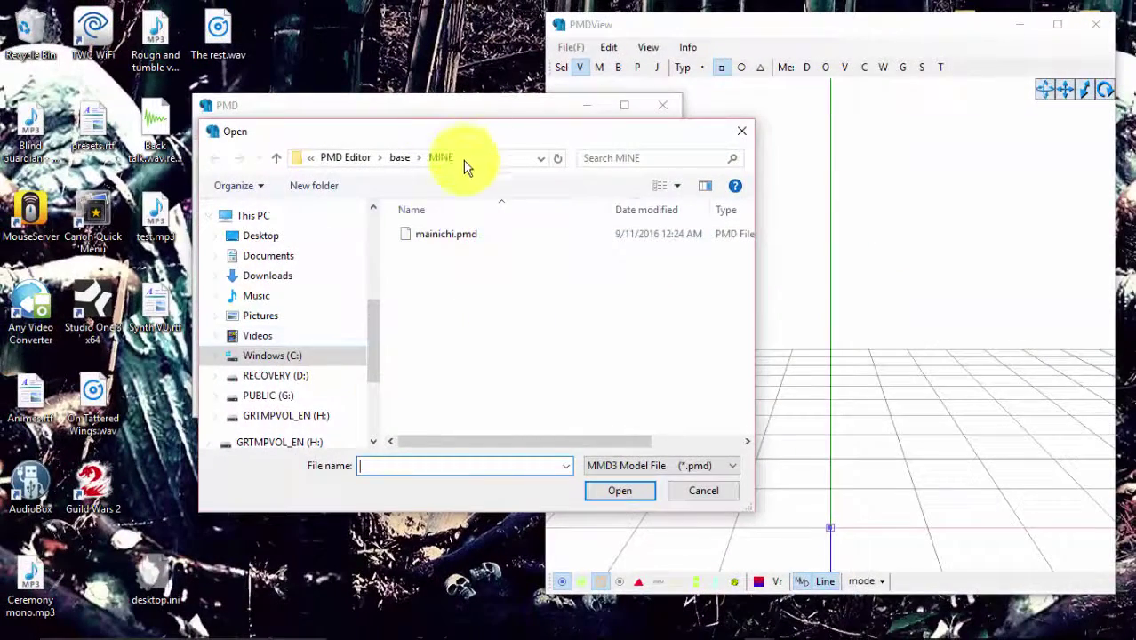
double_click(446, 234)
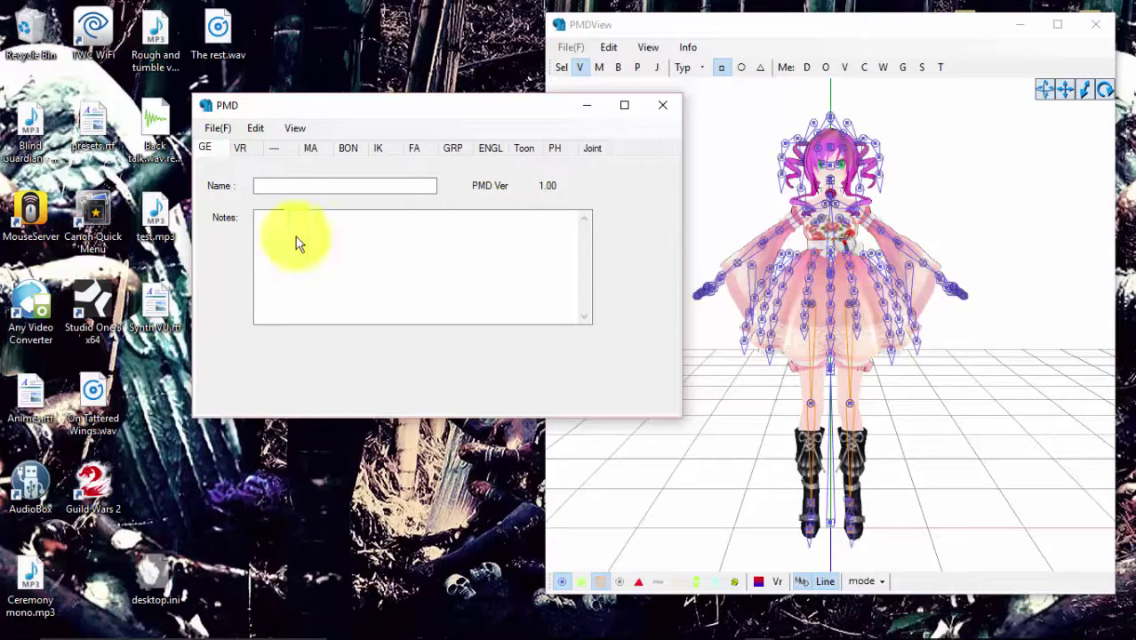
Start a new empty model, confirming the Clear? prompt
click(218, 129)
click(240, 145)
click(544, 385)
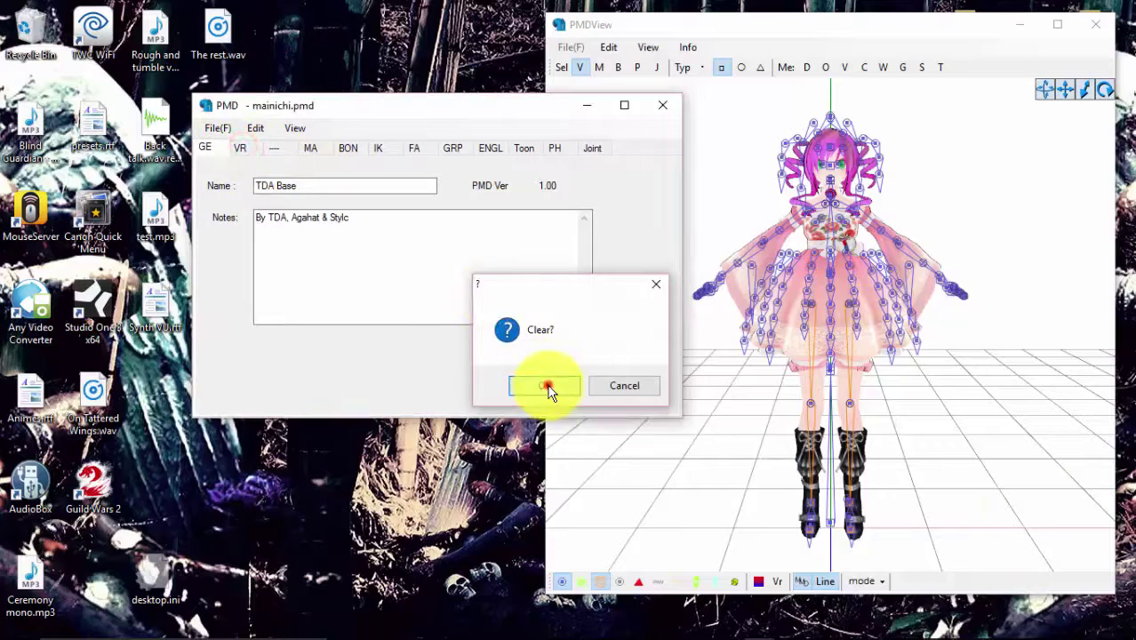
Drag mainichi.pmd from the MINE folder in File Explorer onto the PMD window
mouse_move(508, 633)
click(412, 625)
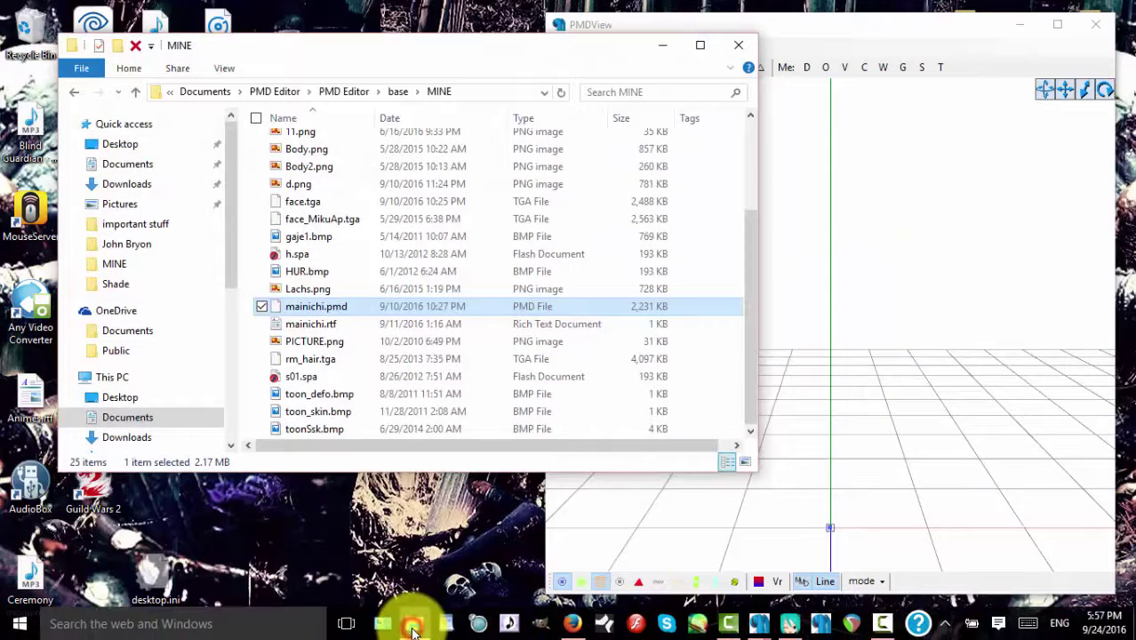
drag(302, 308, 862, 342)
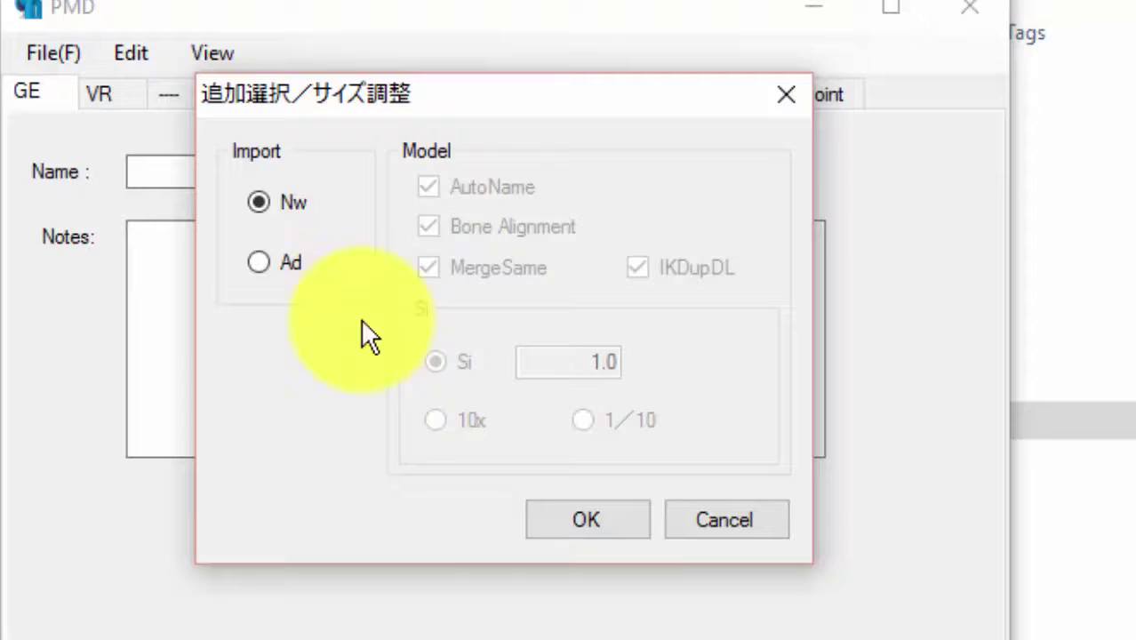
Import mainichi.pmd with Nw mode at size 1.0, then close the editor and viewer
click(568, 514)
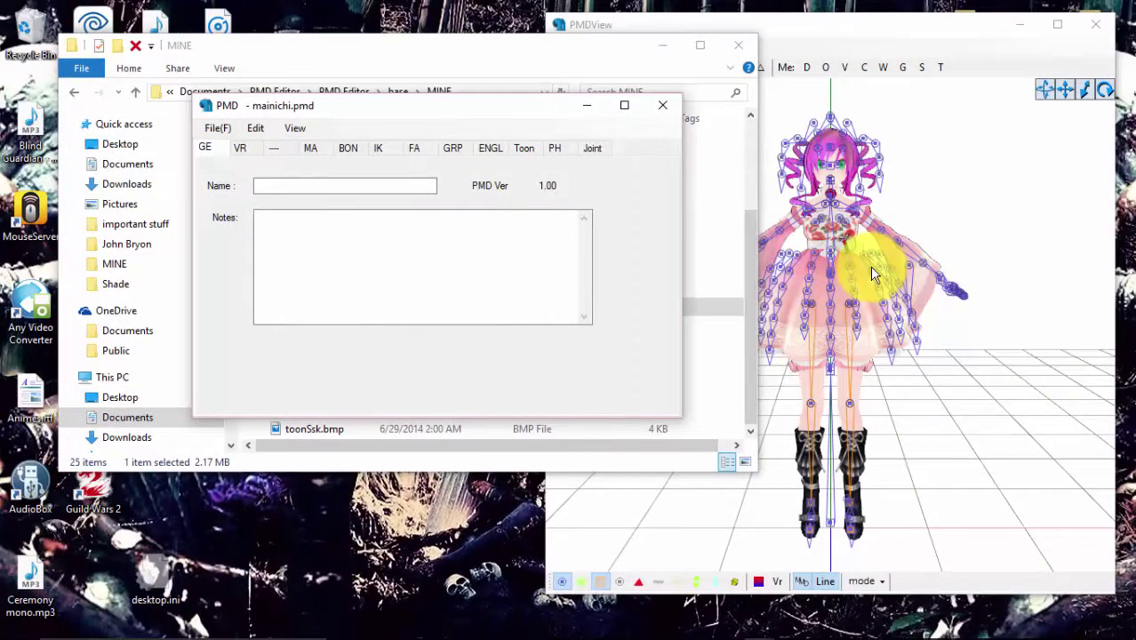
click(670, 110)
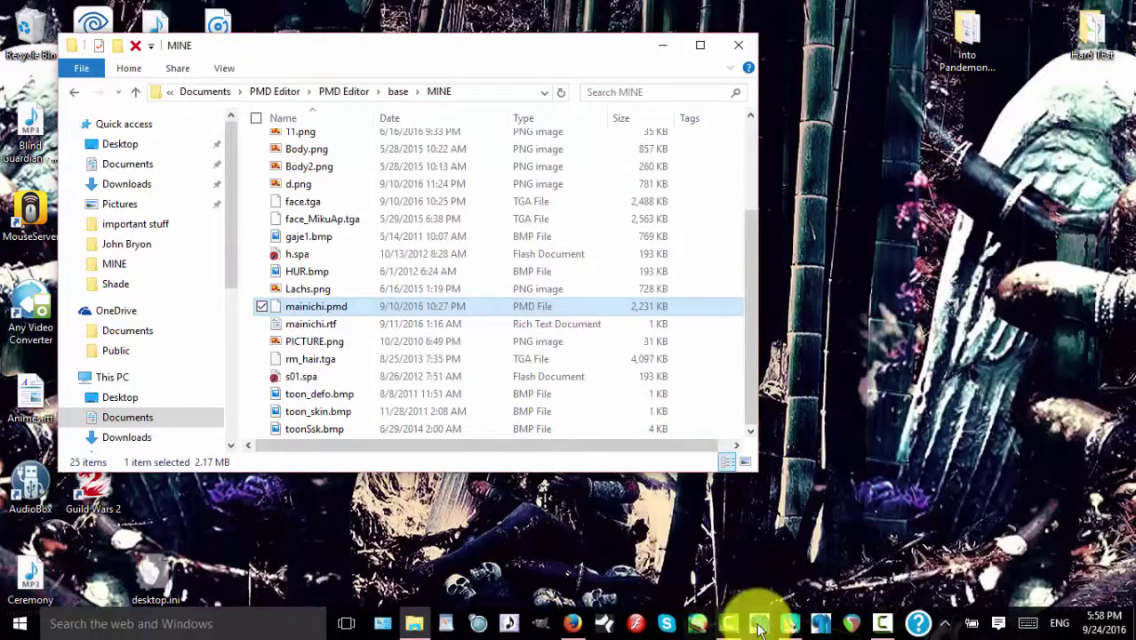
Load mainichi.pmd into MikuMikuDance, accept the model credits, and tilt the camera toward the floor
click(790, 626)
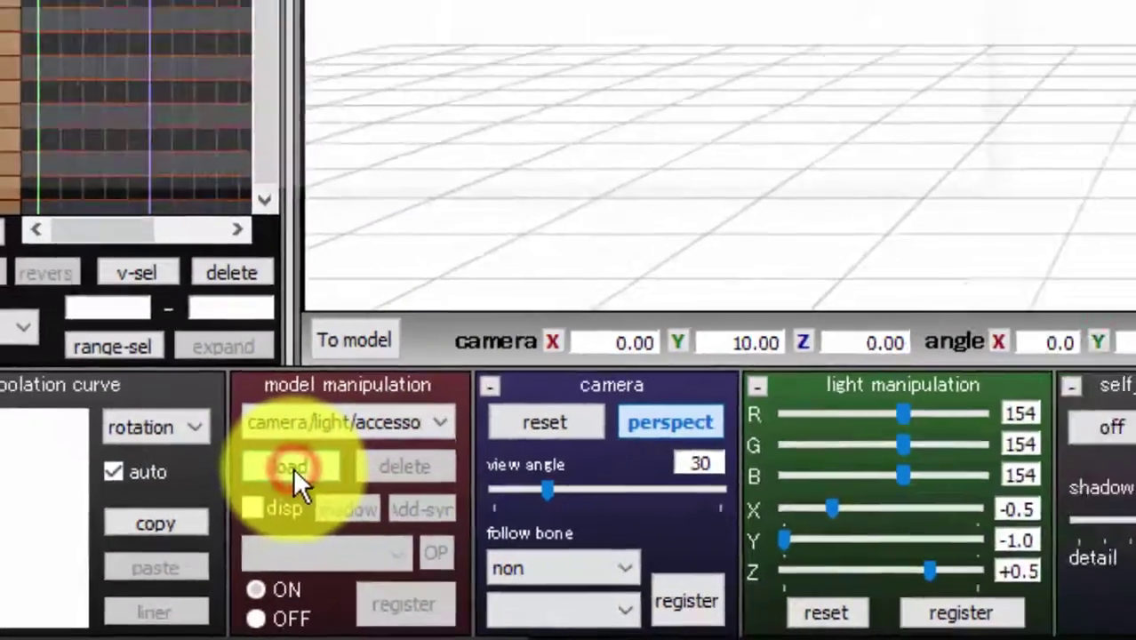
click(319, 434)
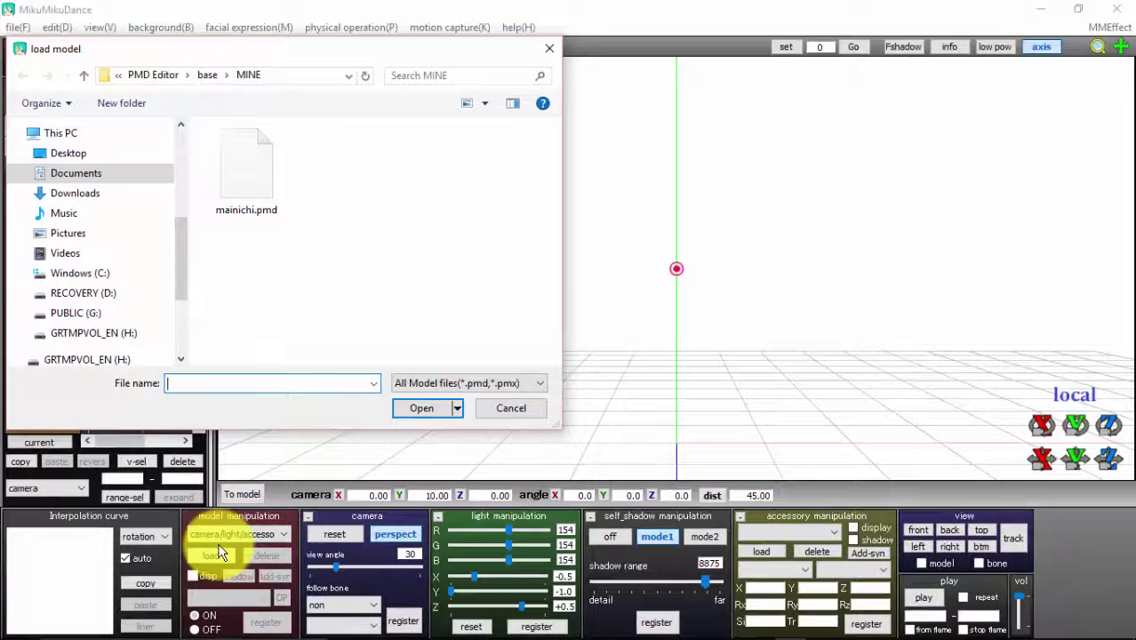
double_click(231, 169)
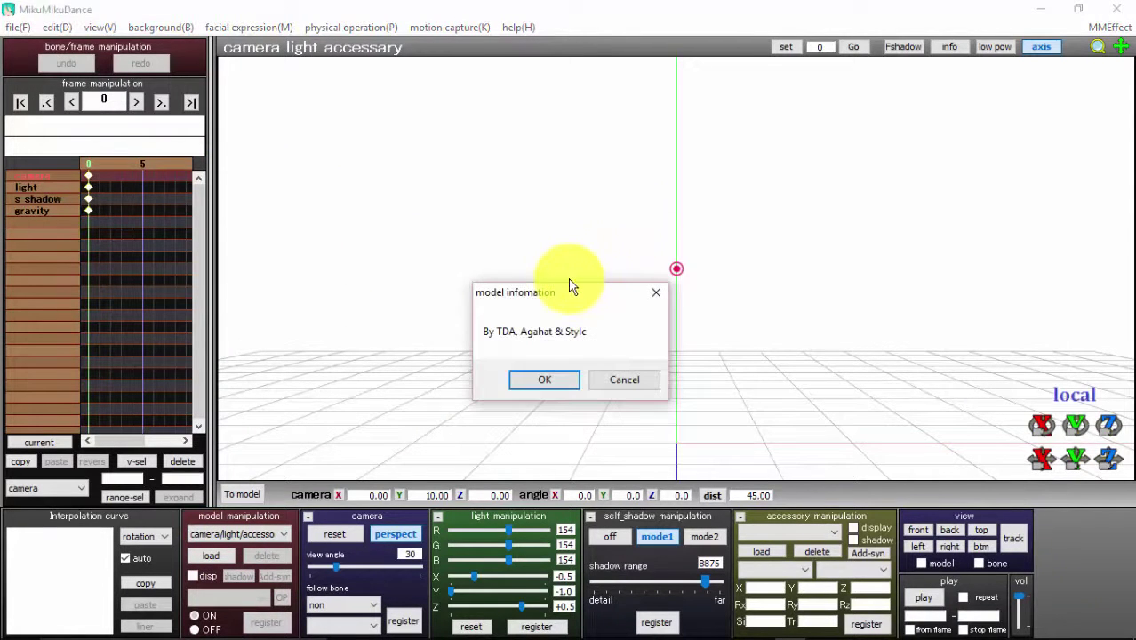
click(537, 380)
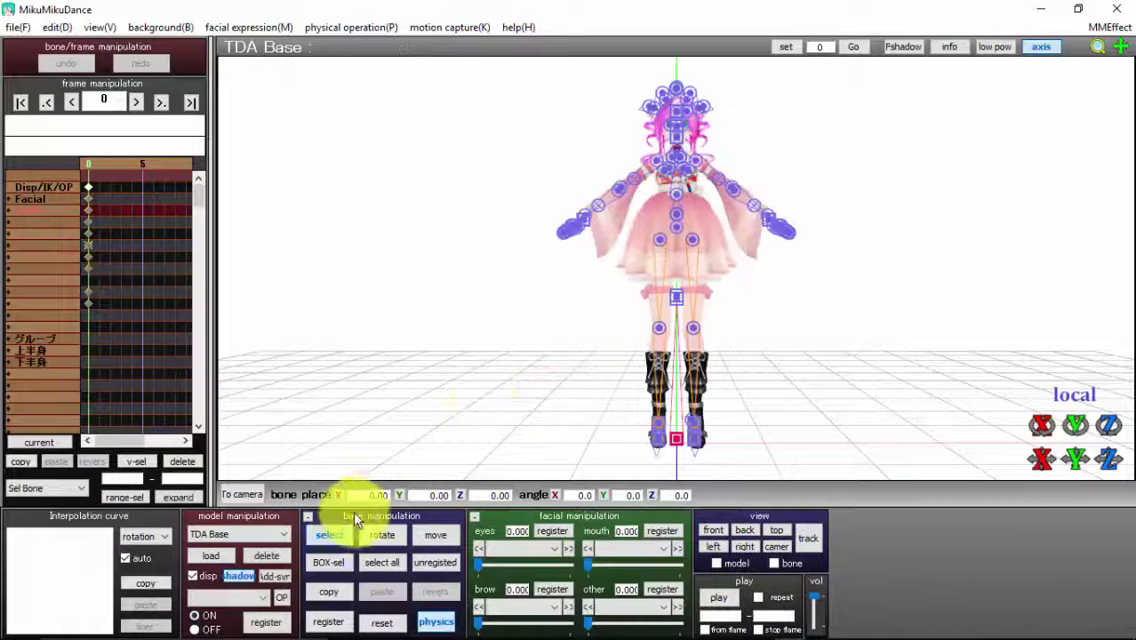
right_drag(485, 334, 568, 317)
Delete the TDA Base model, then drag mainichi.pmd from the MINE folder back onto the stage
click(264, 553)
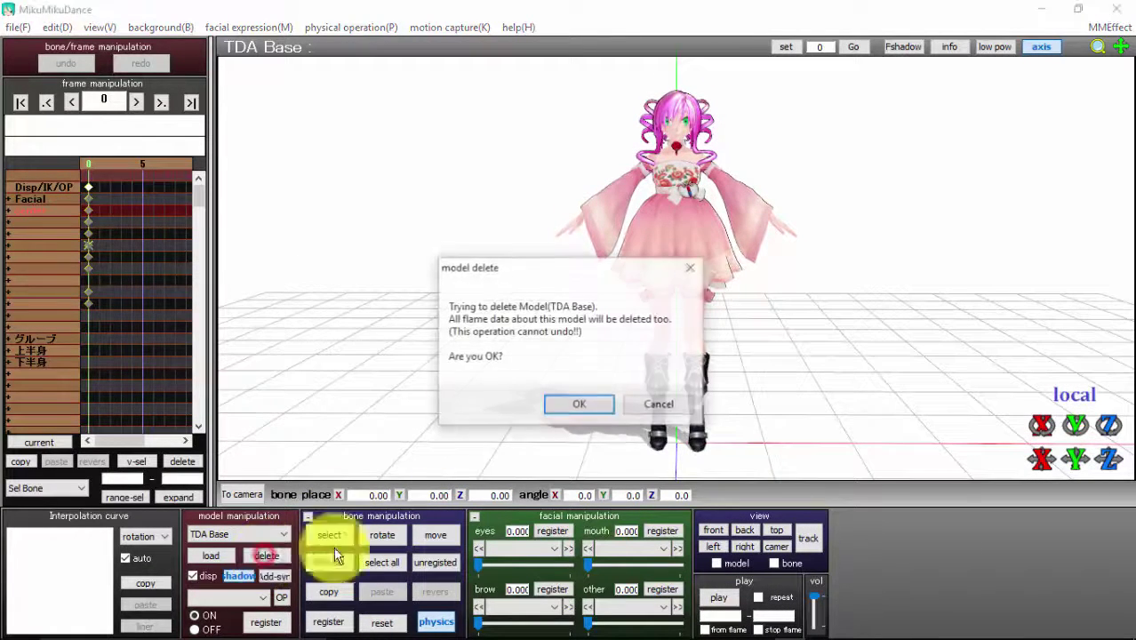
click(580, 401)
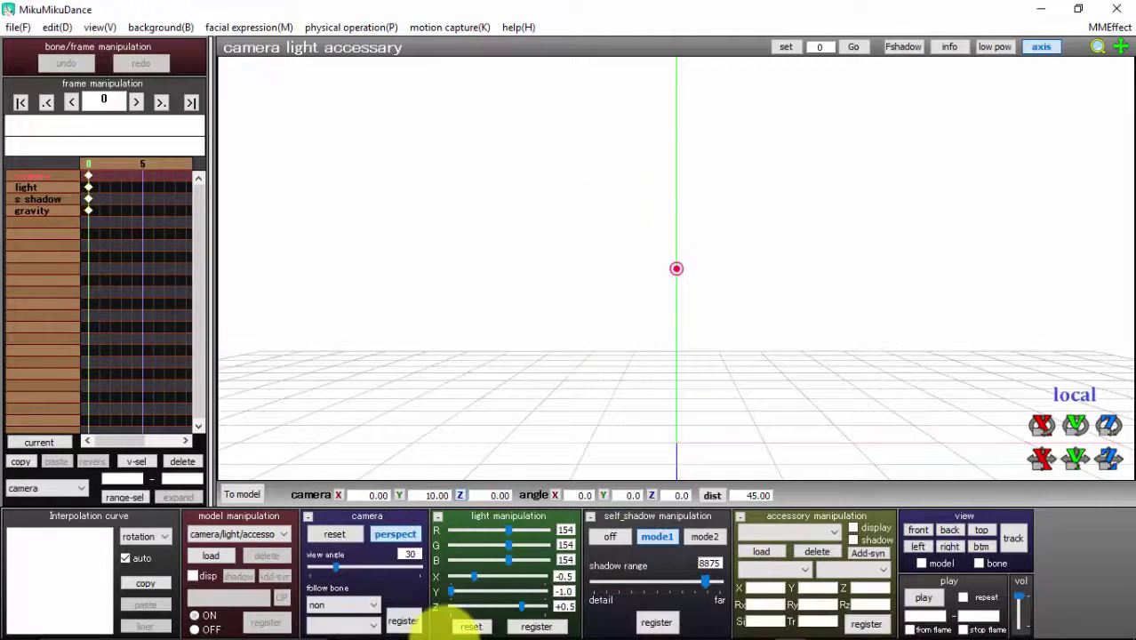
click(409, 623)
drag(327, 308, 845, 296)
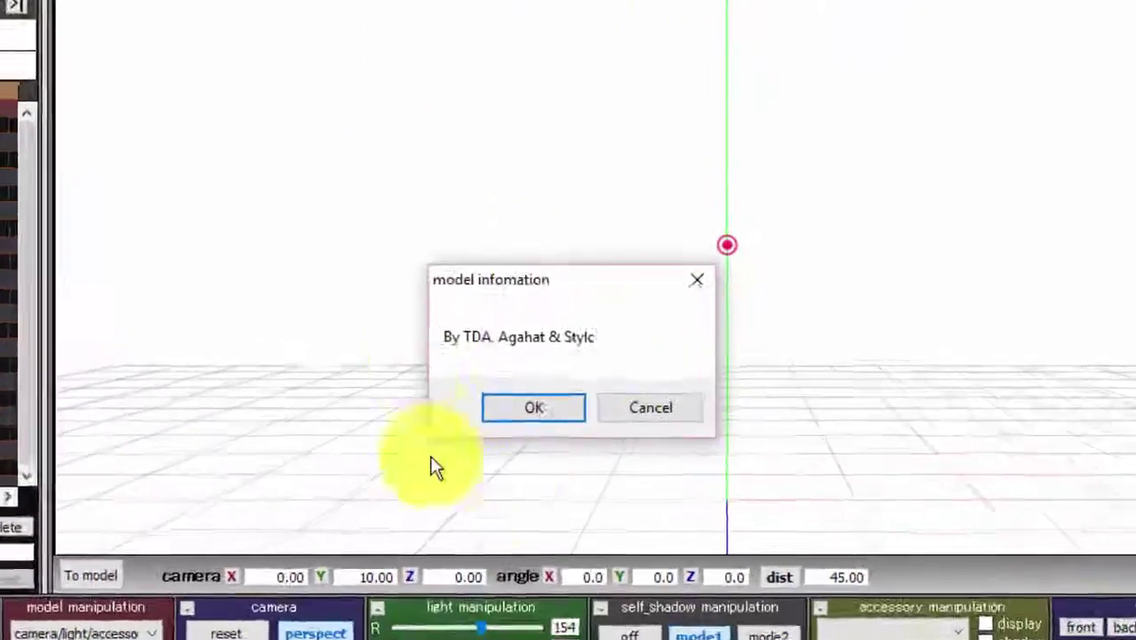
click(537, 408)
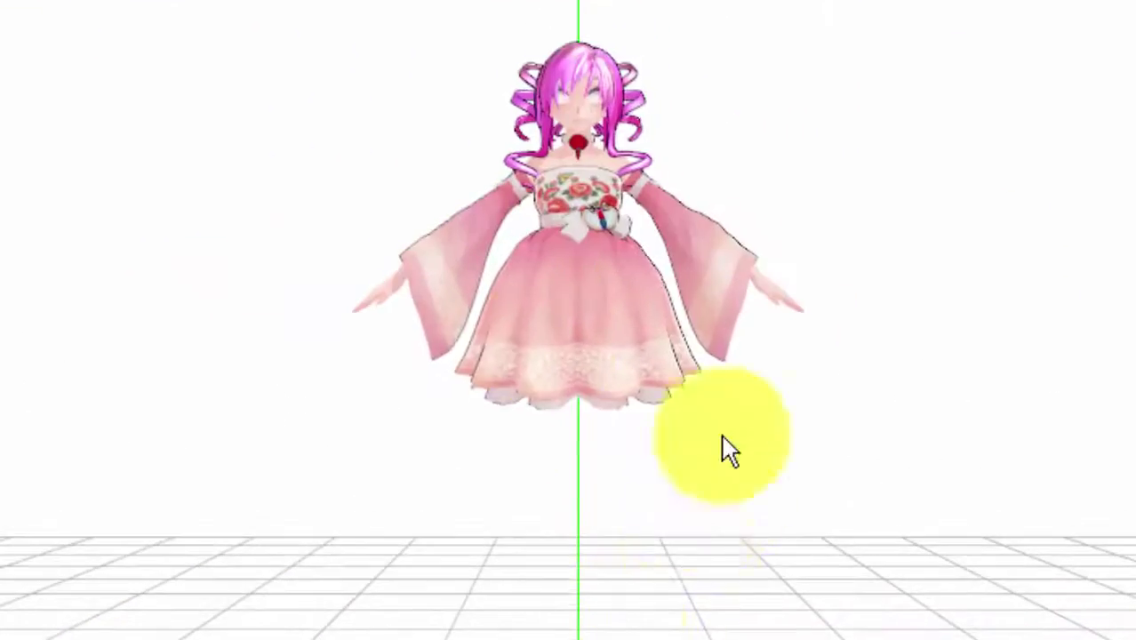
Orbit the camera around the TDA Base model to view its back and front
right_drag(373, 573, 549, 454)
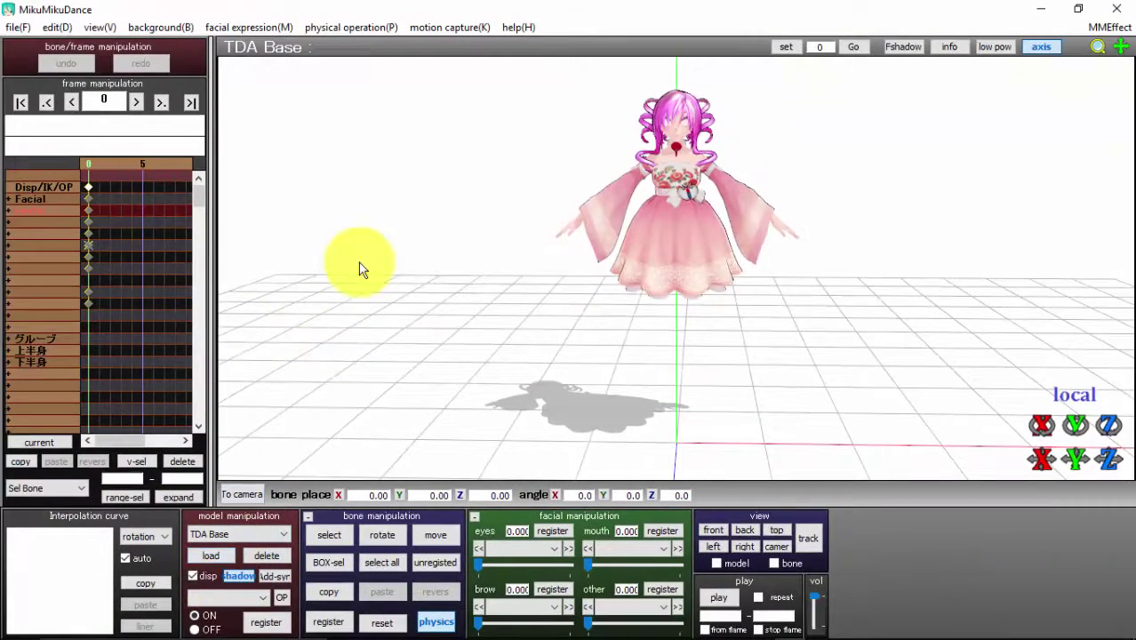
Cancel a model load, rotate the view, then delete the TDA Base model and its frames
click(210, 556)
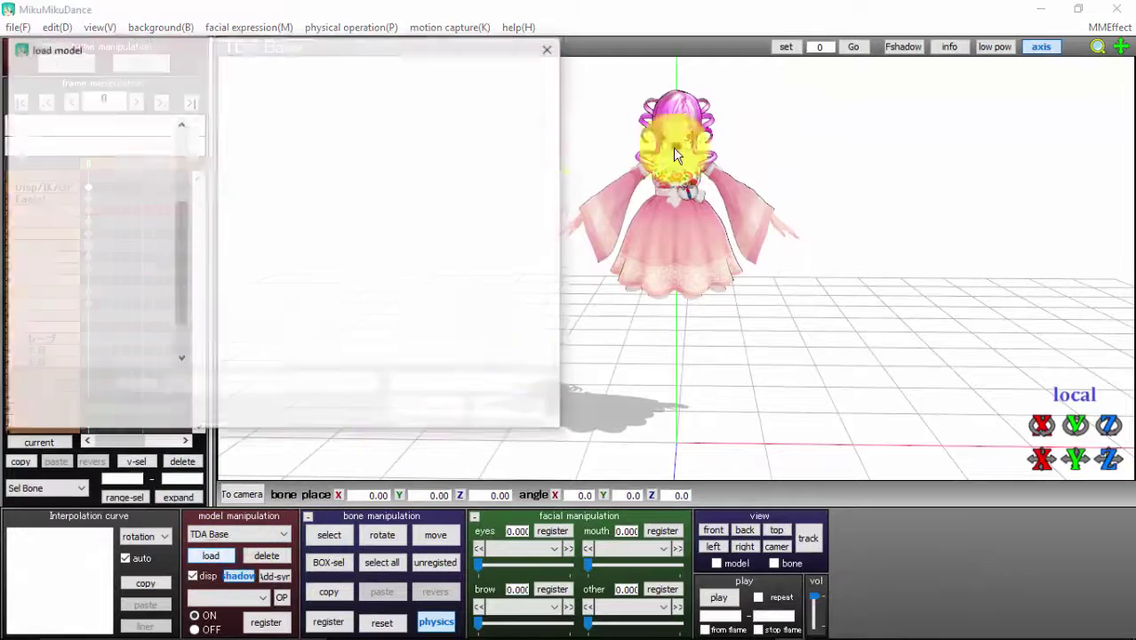
click(550, 49)
right_drag(639, 349, 758, 314)
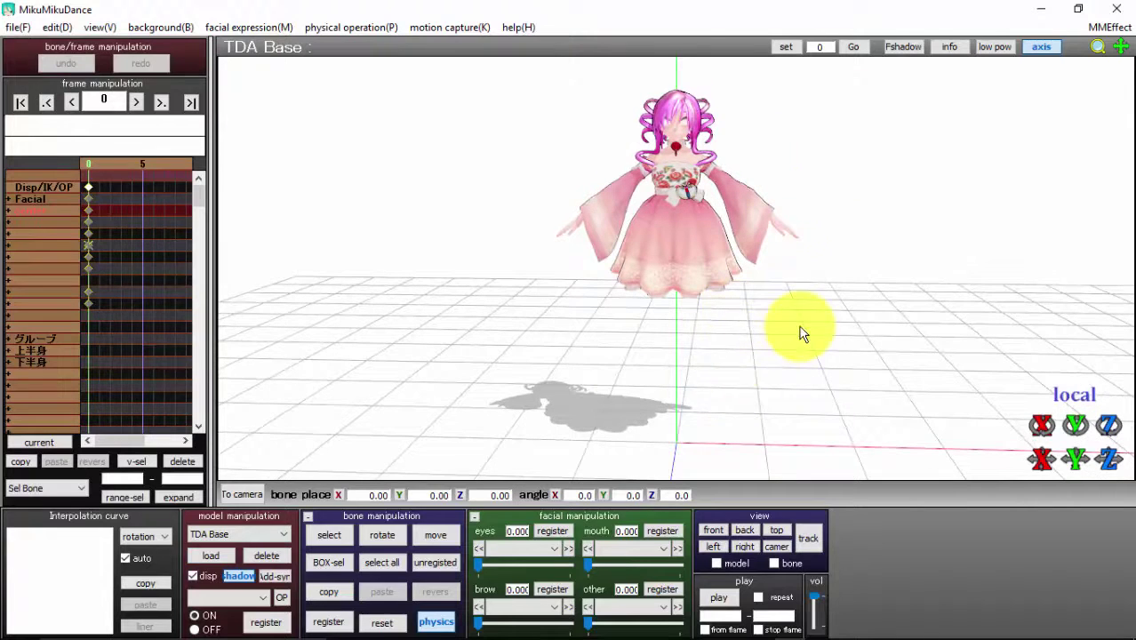
click(263, 553)
click(582, 401)
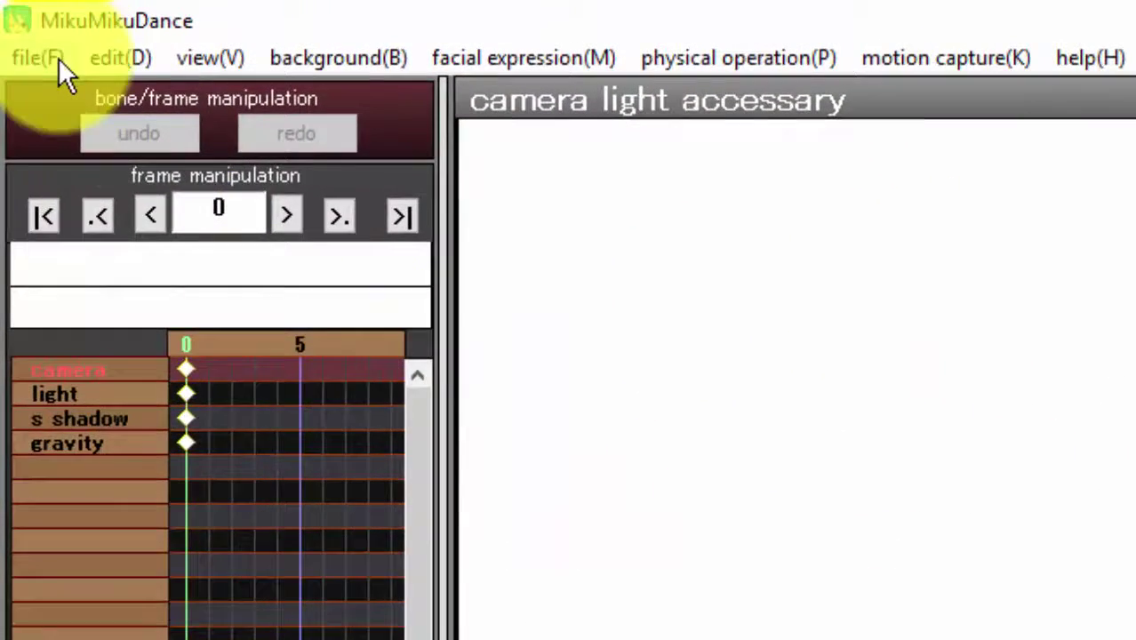
click(18, 26)
click(132, 138)
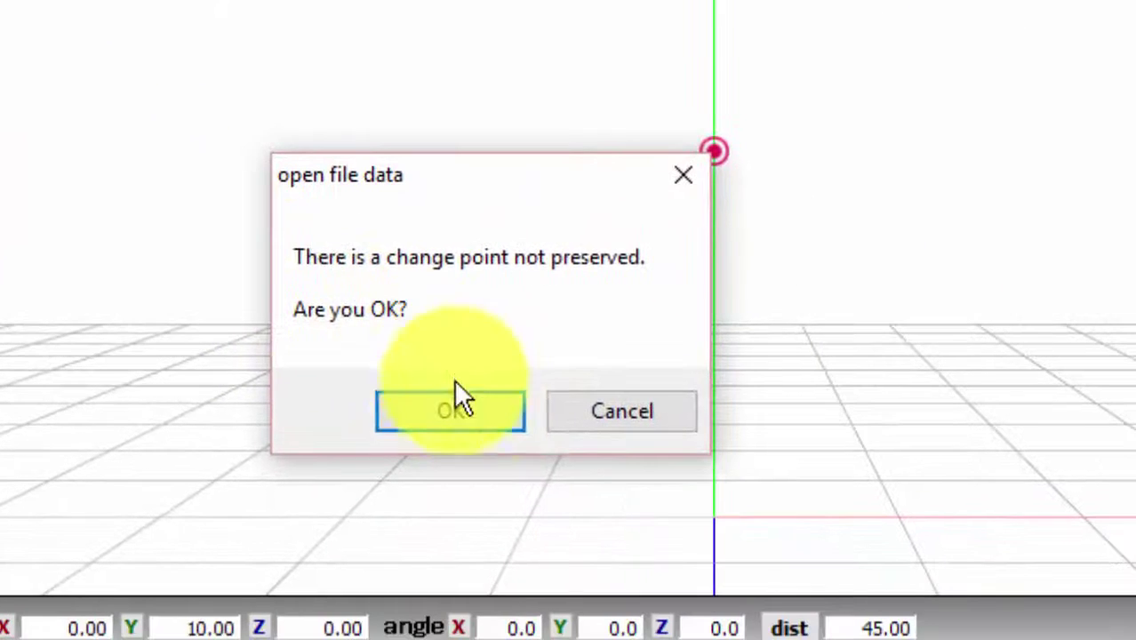
click(475, 396)
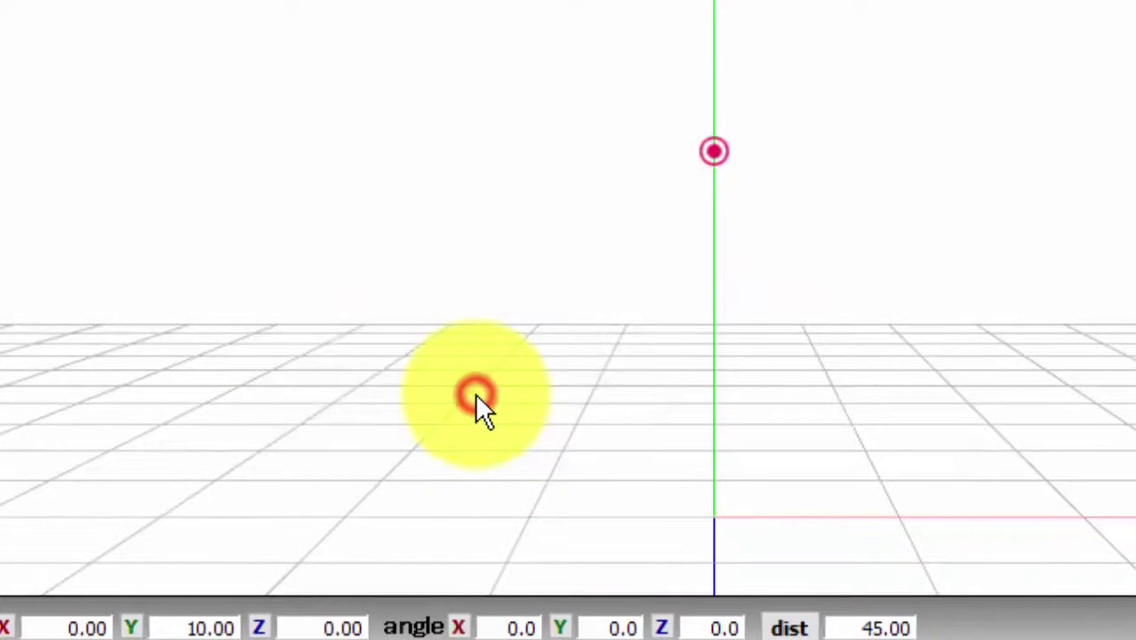
click(374, 393)
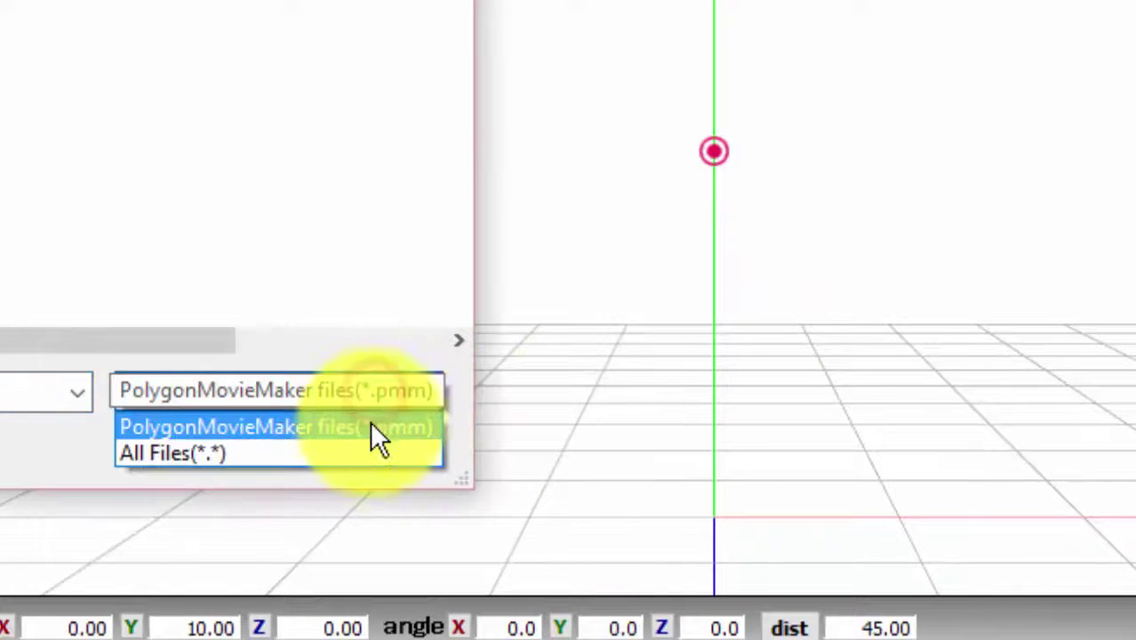
click(236, 220)
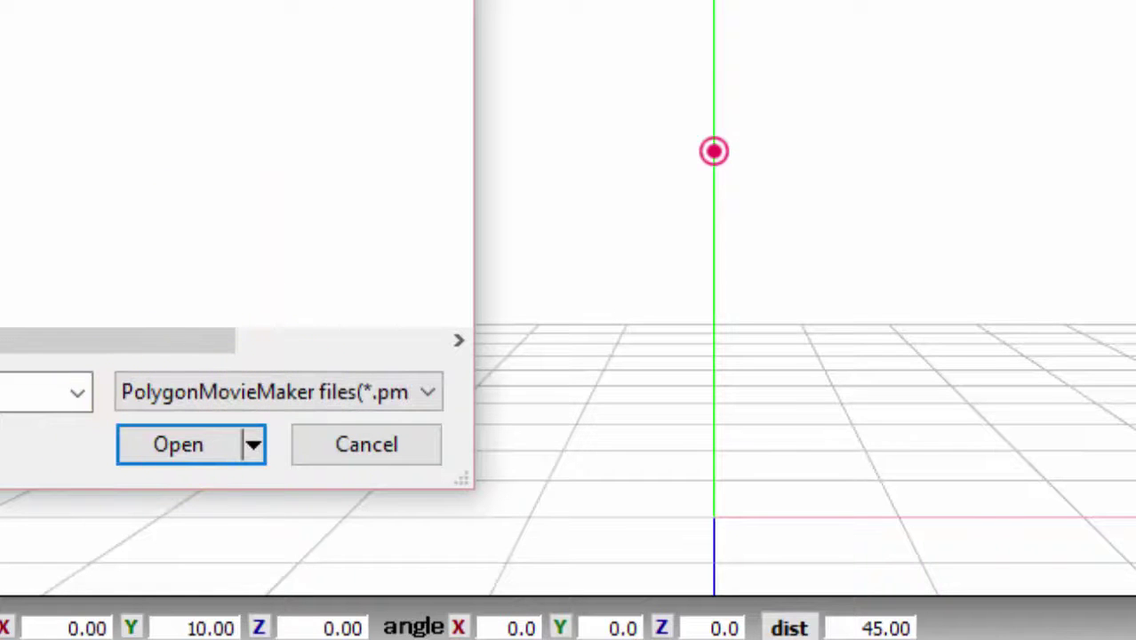
key(Escape)
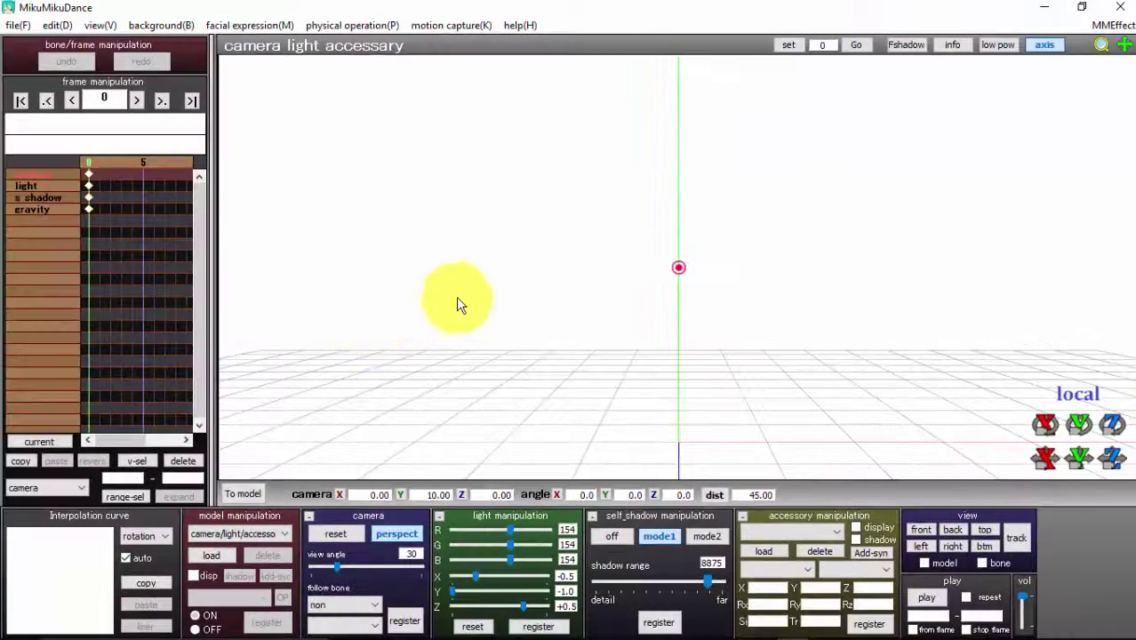
Close MikuMikuDance and confirm quitting without saving changes
click(17, 24)
click(18, 26)
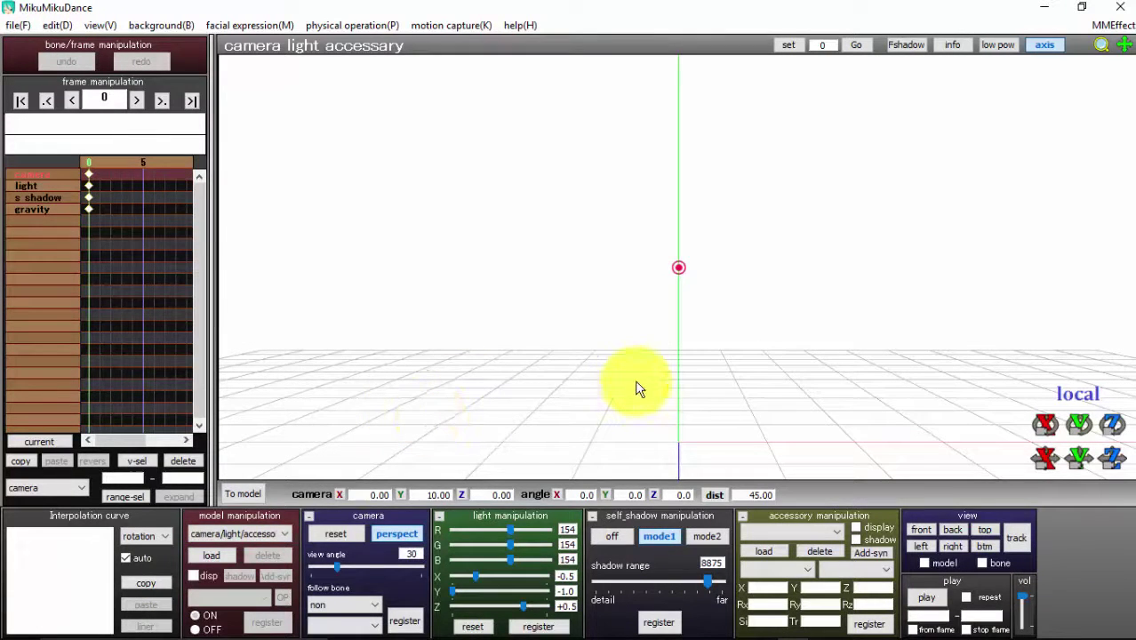
click(1120, 7)
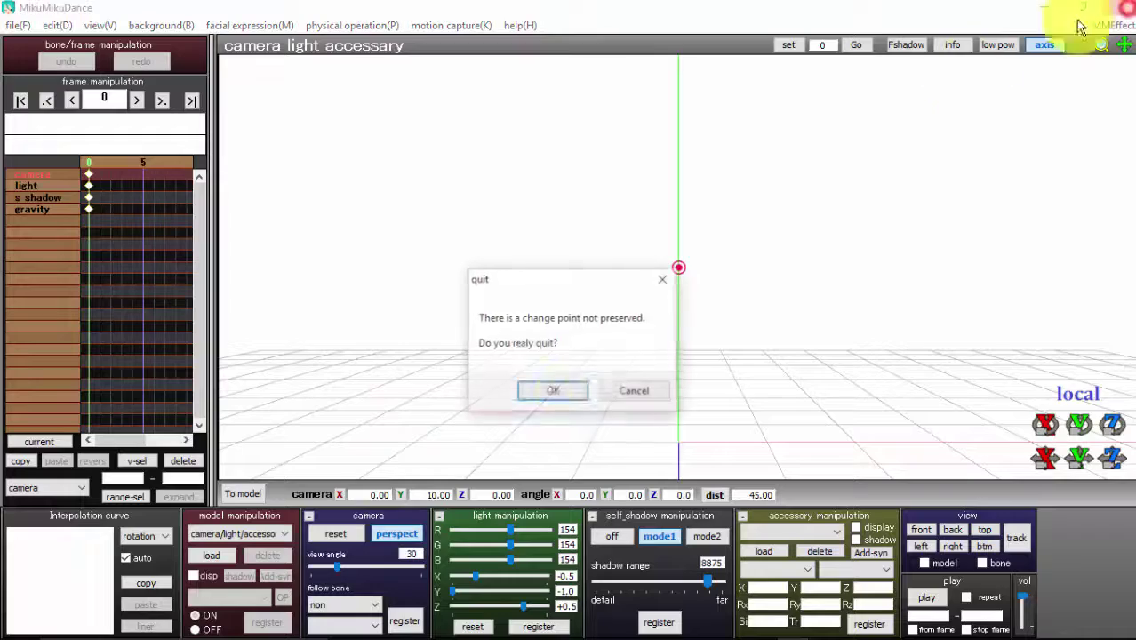
click(554, 389)
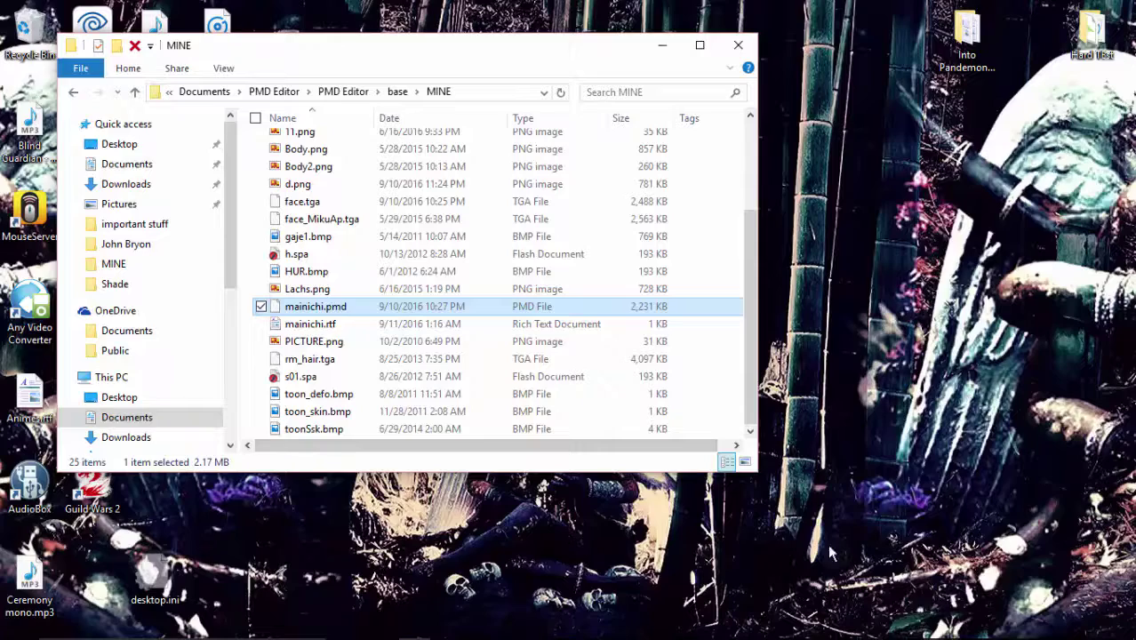
click(882, 623)
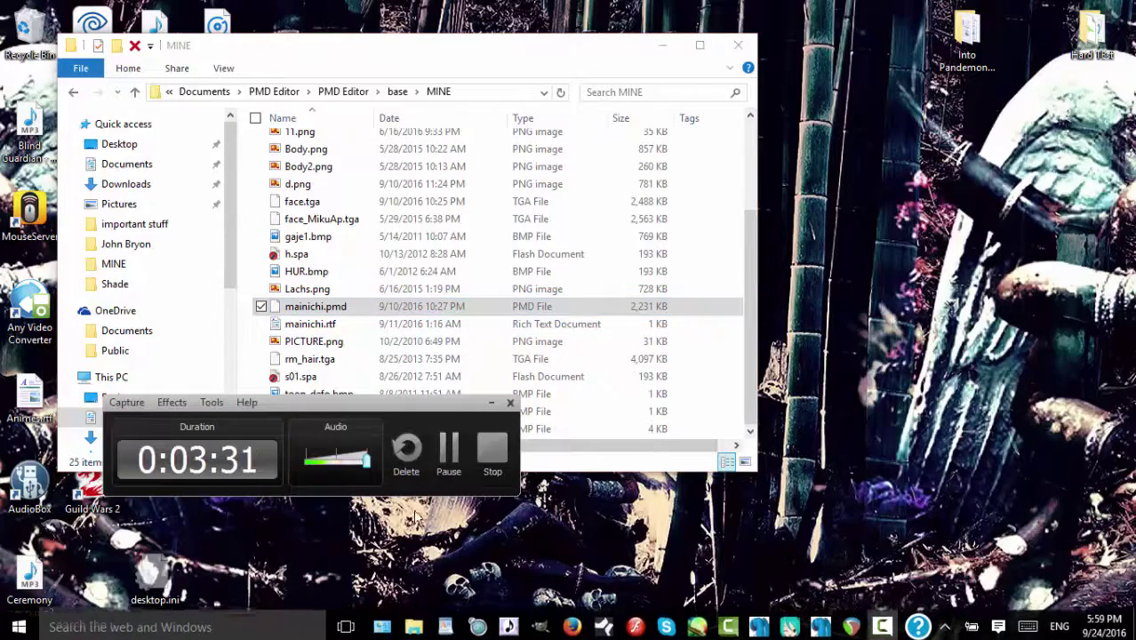